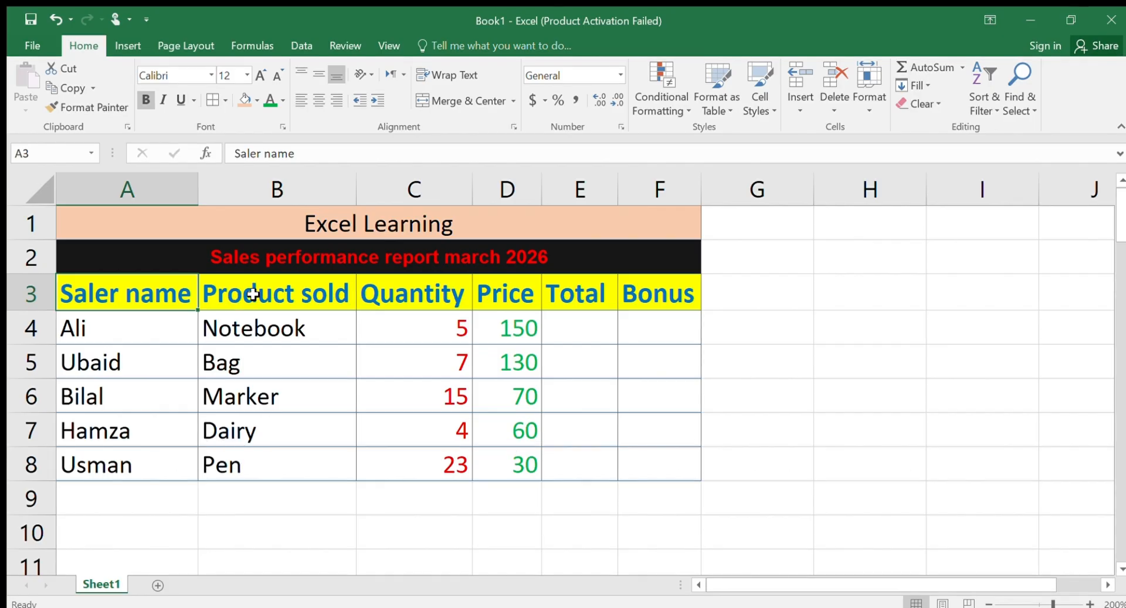
left_click(253, 293)
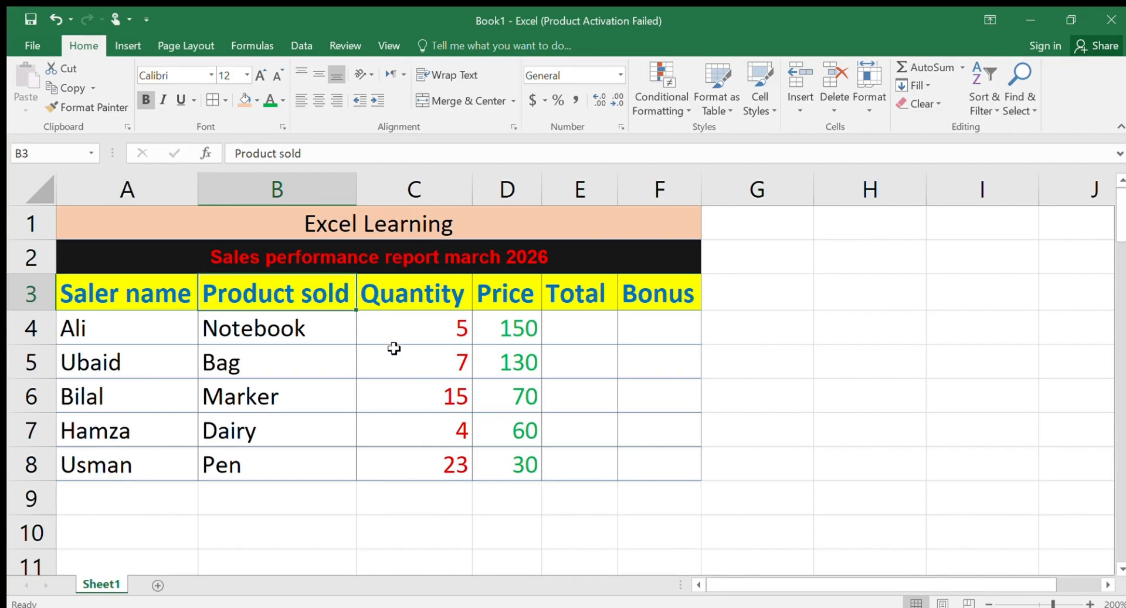
left_click(432, 290)
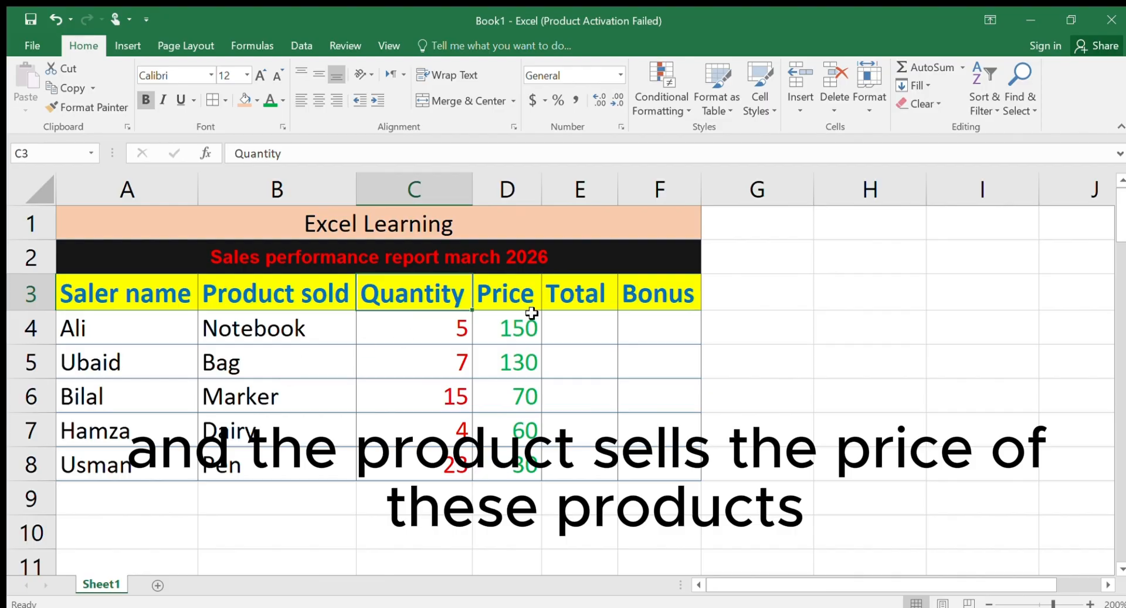
Step: Calculate the Notebook row's Total in E4 by multiplying quantity by price with =C4*D4
left_click(570, 324)
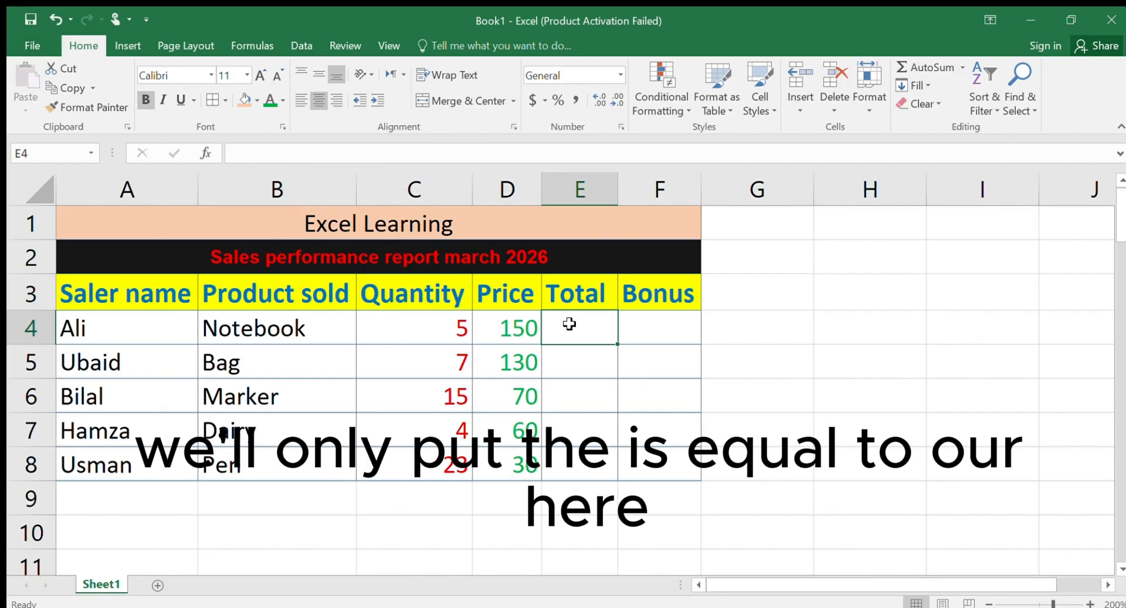
type("=")
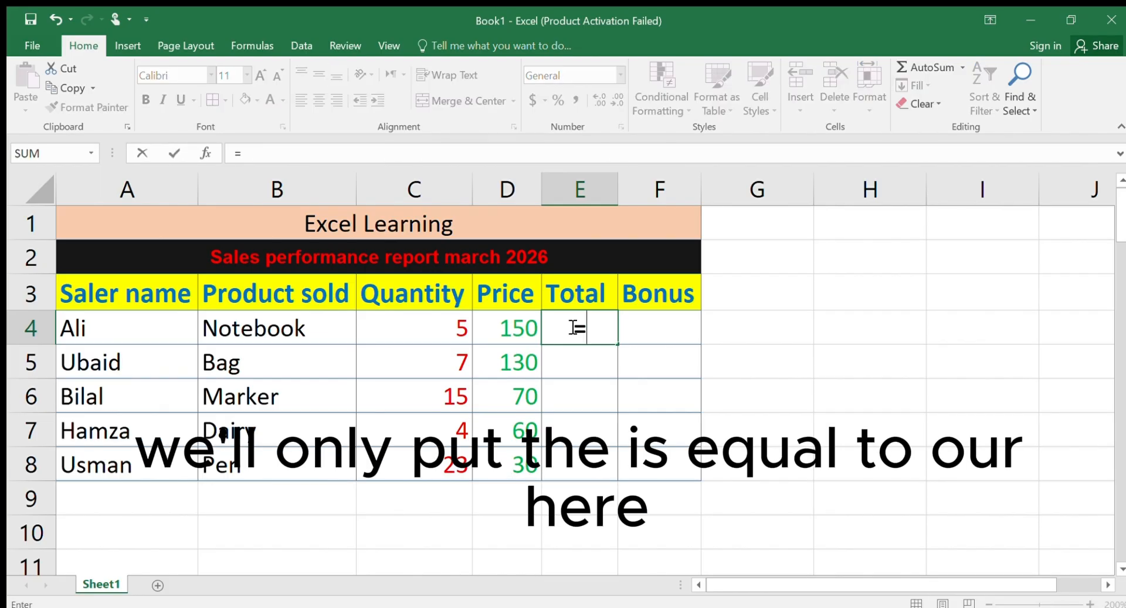
left_click(429, 327)
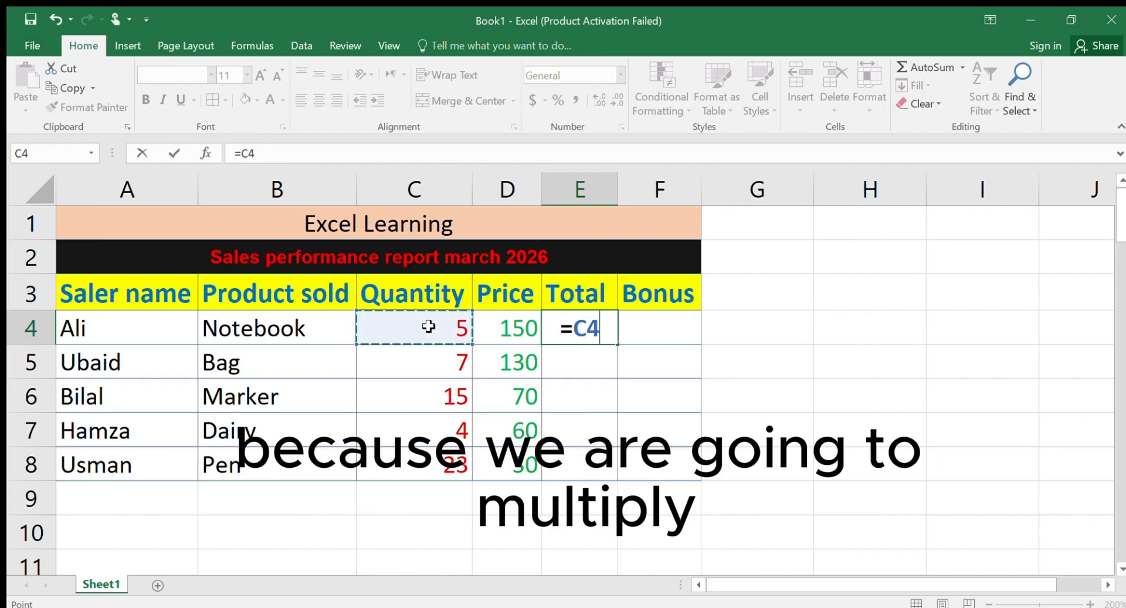
type("*")
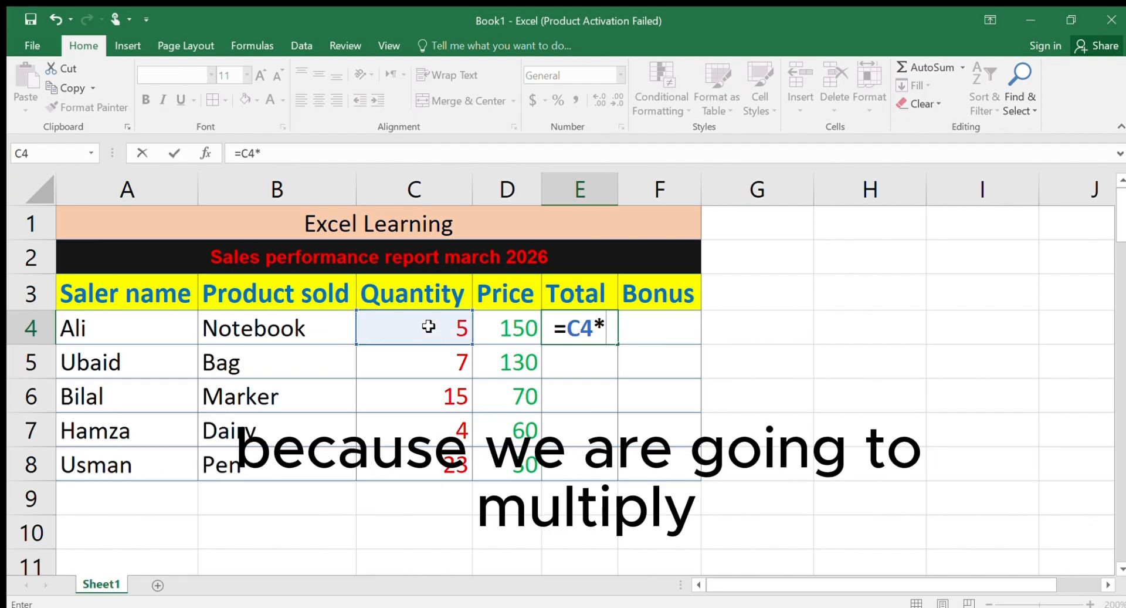
left_click(503, 324)
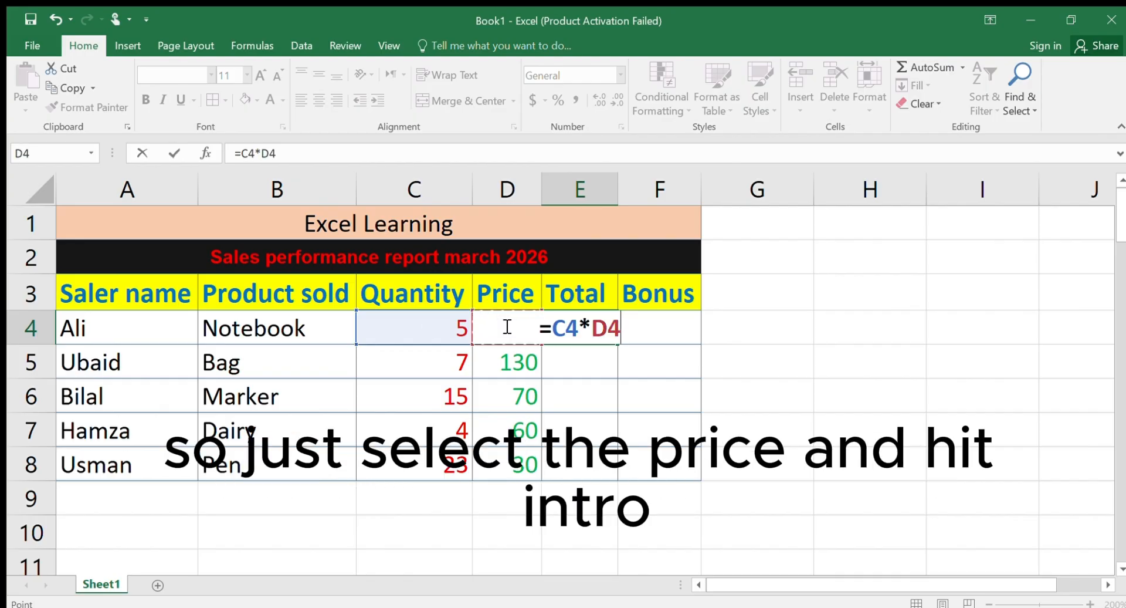
key("Return")
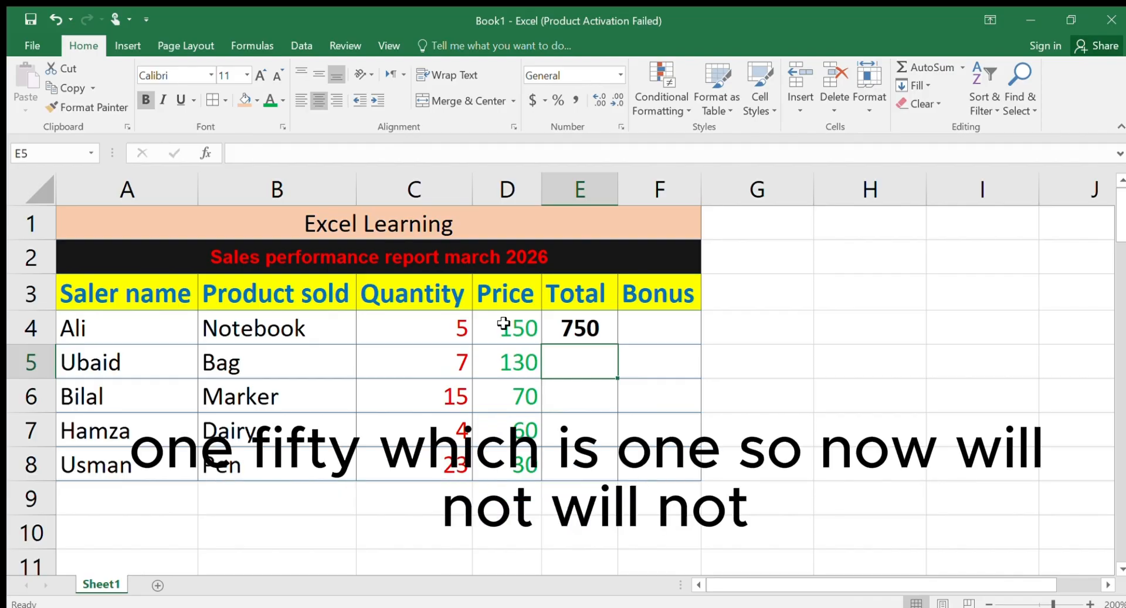
key("Up")
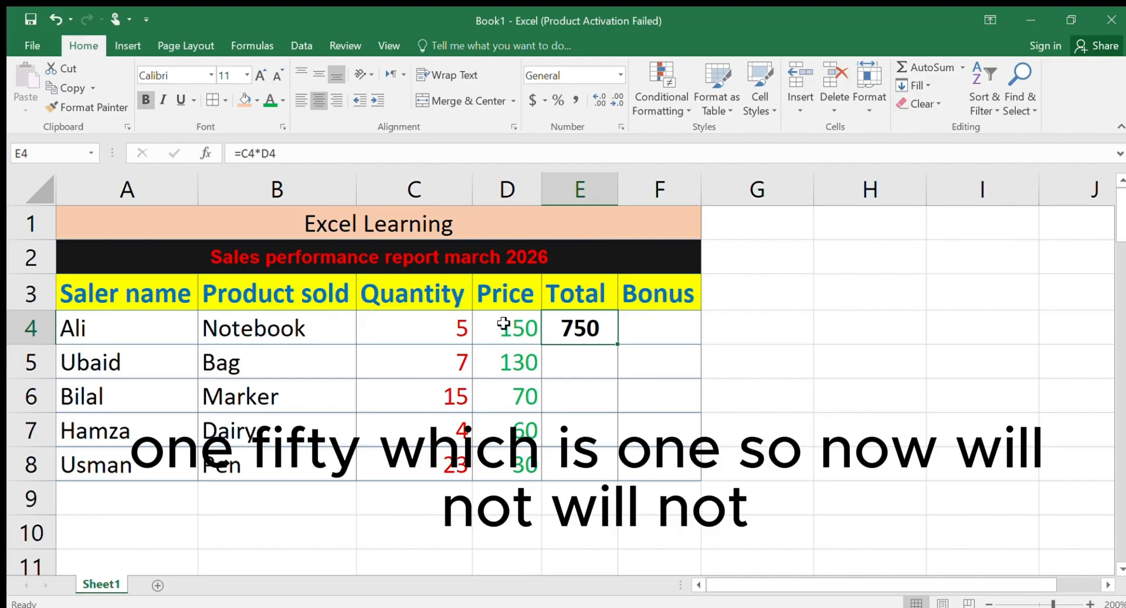
key("Down")
key("shift+Down")
key("shift+Down")
key("shift+Down")
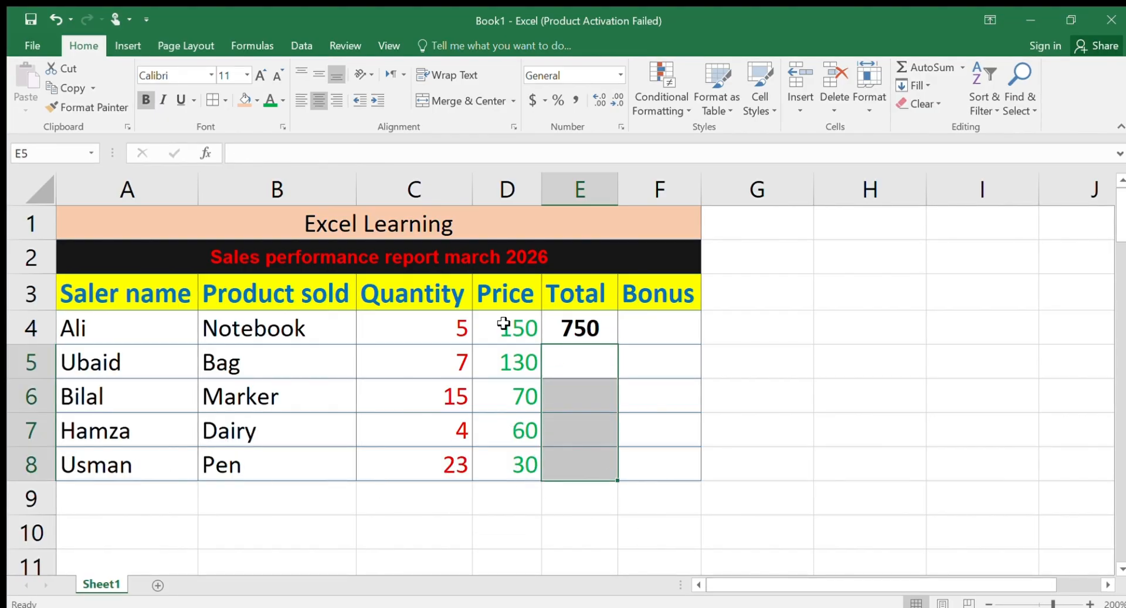
key("Up")
key("Up")
key("Down")
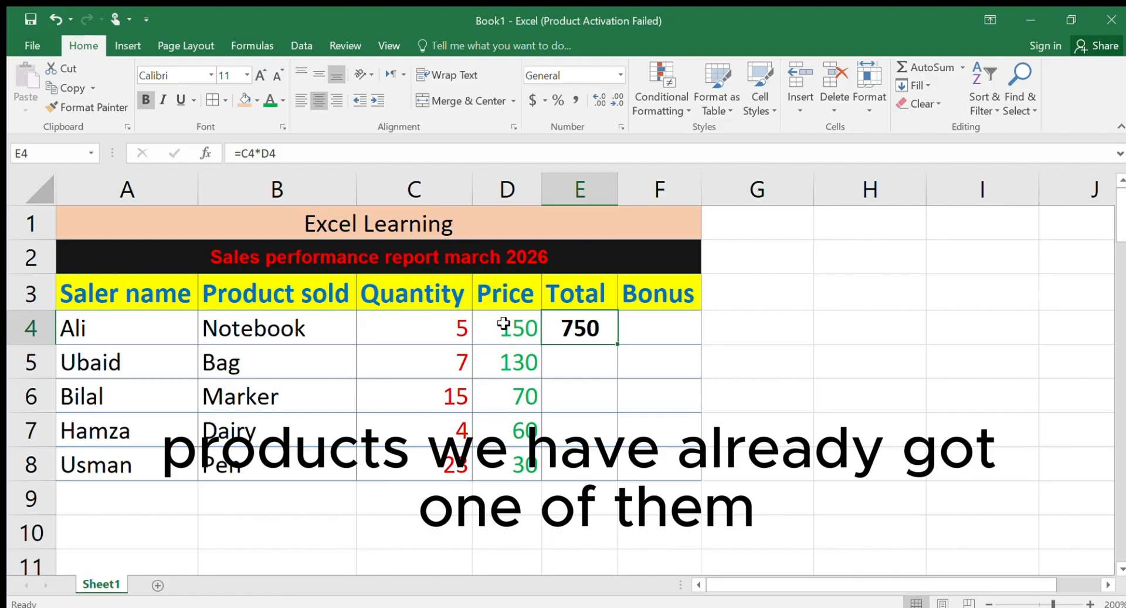
Step: Fill the Total formula from E4 down through E8 for all the products
key("shift+Down")
key("shift+Down")
key("shift+Down")
key("shift+Down")
key("shift+Down")
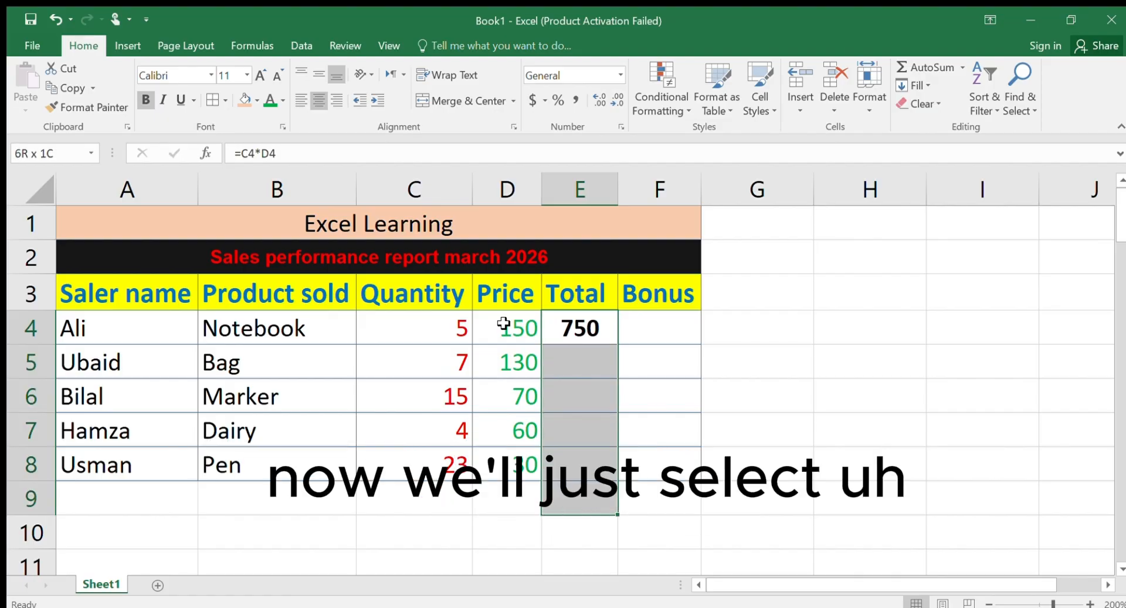
key("shift+Up")
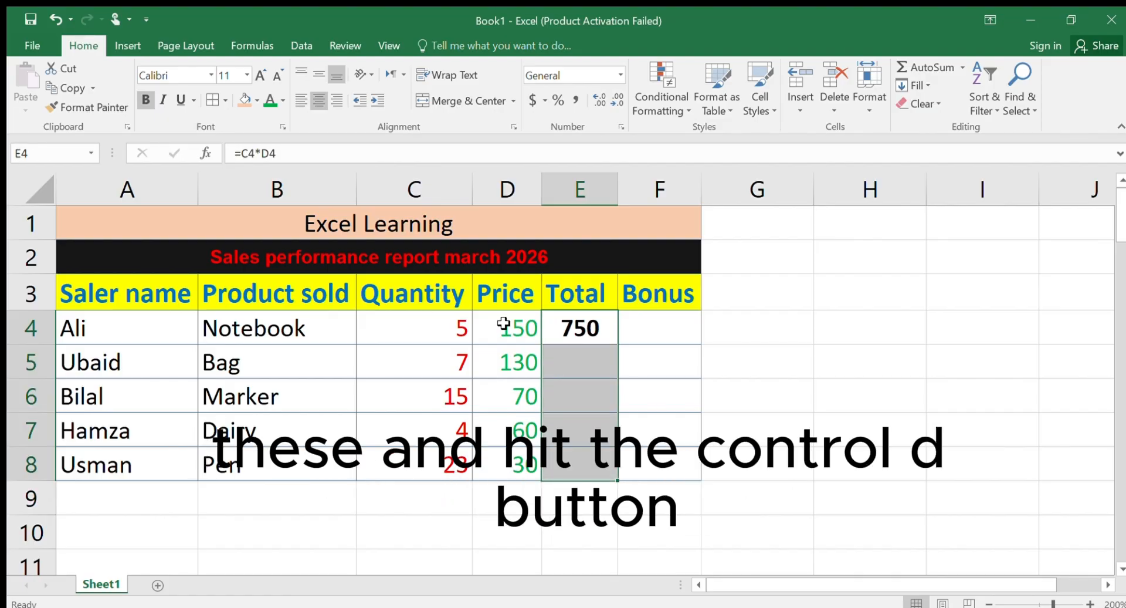
key("ctrl+d")
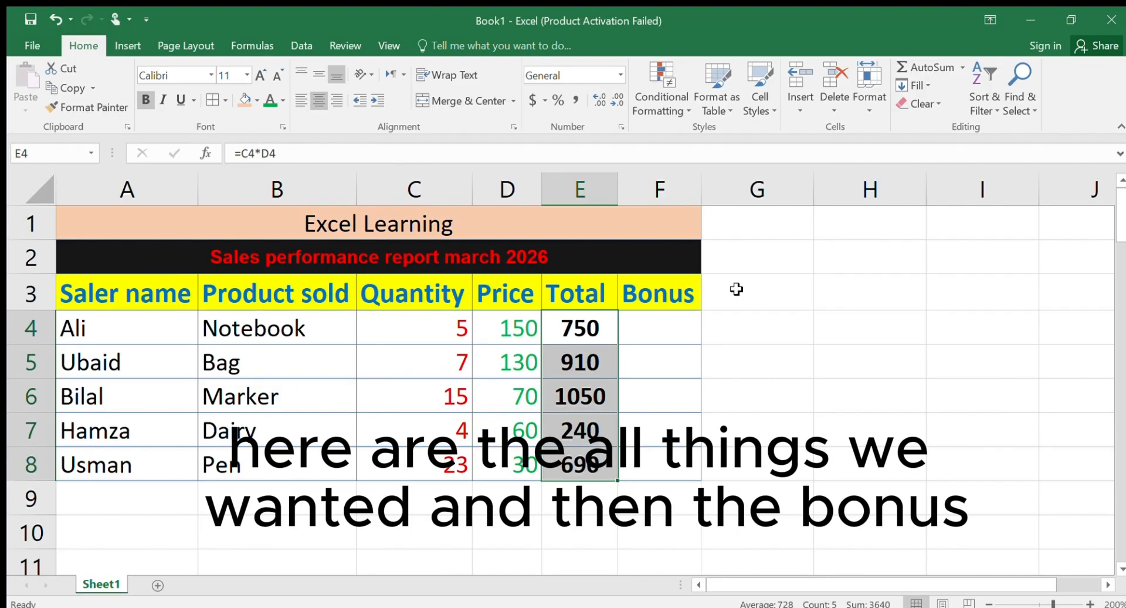
Step: Begin an IF formula in Bonus cell F4 that tests E4>500 and returns 5% when true
left_click(657, 314)
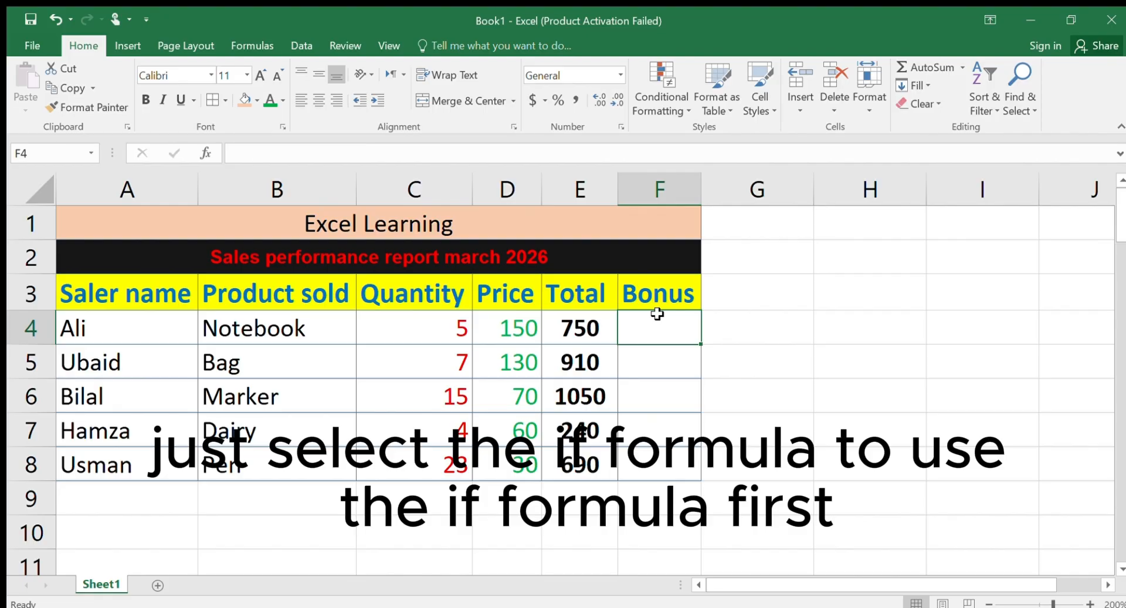
type("=")
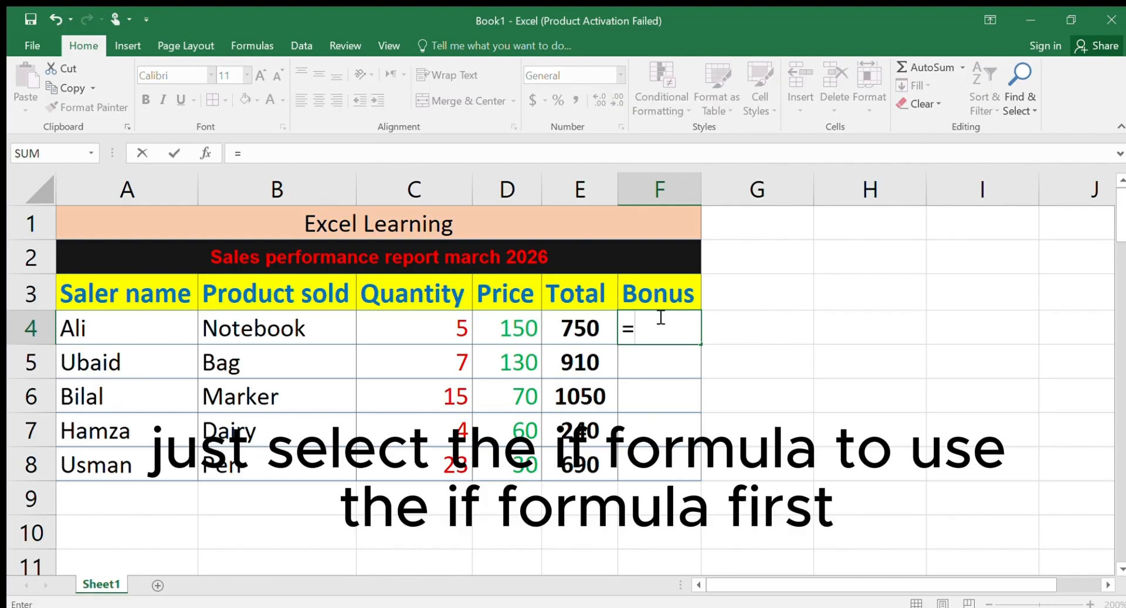
type("if")
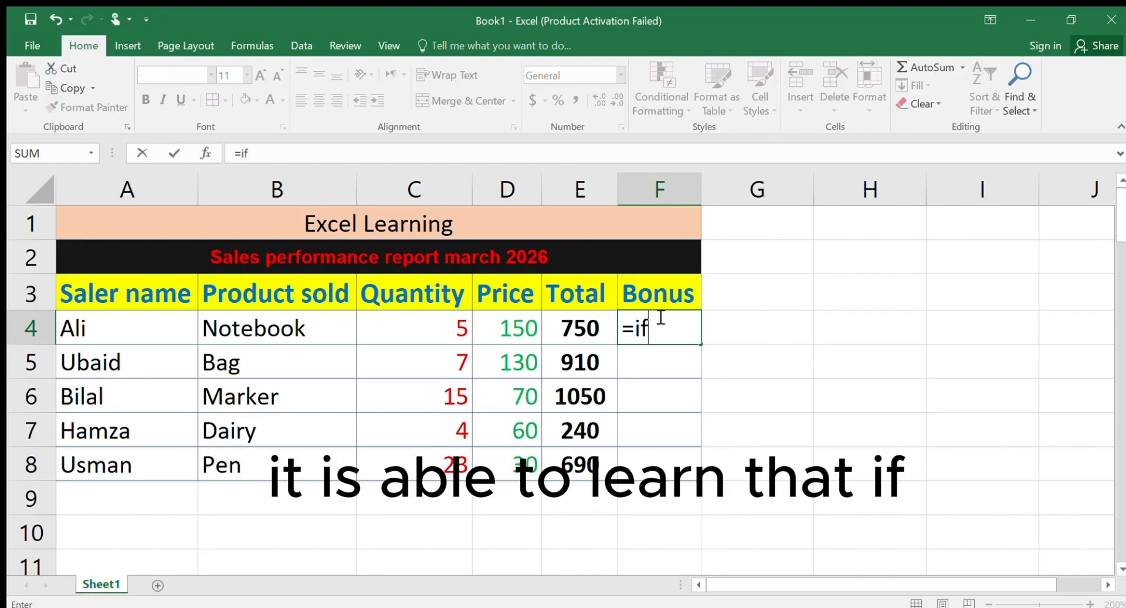
key("Tab")
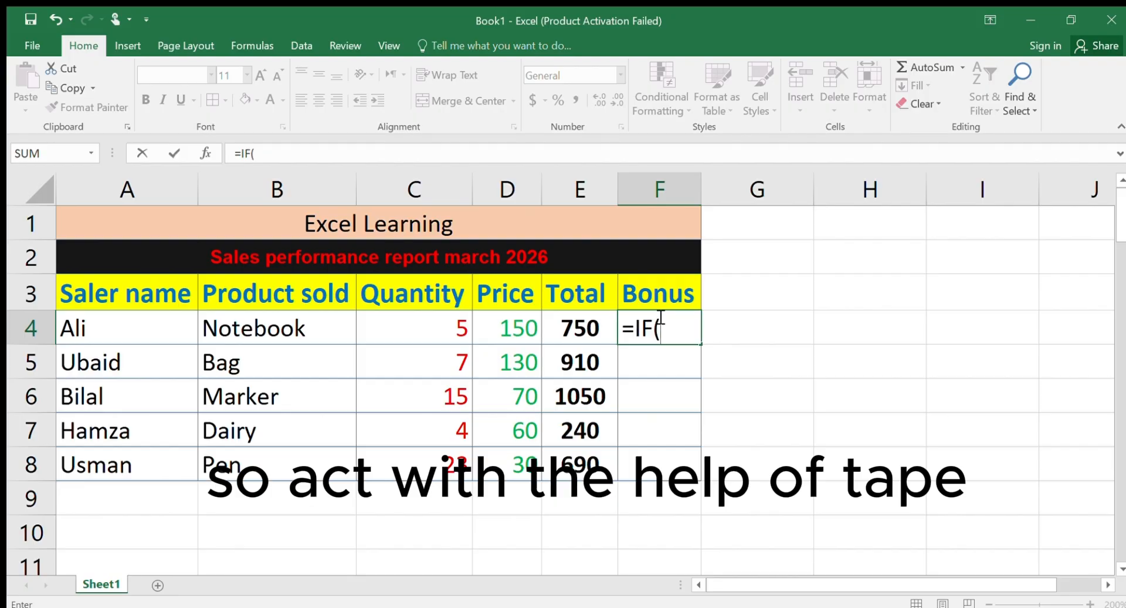
left_click(581, 327)
type(">")
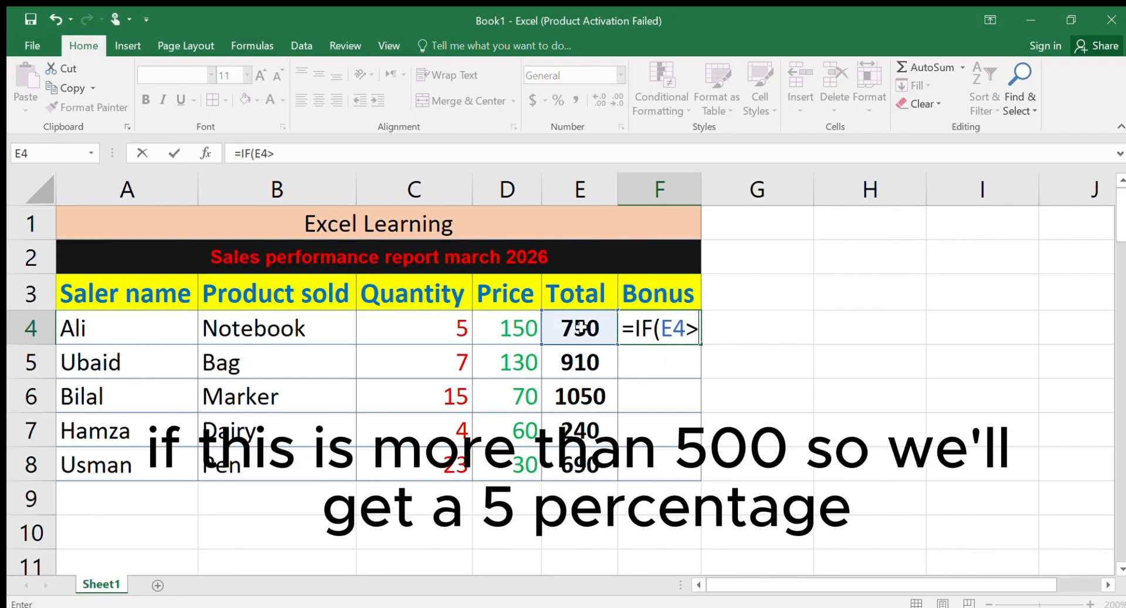
type("500")
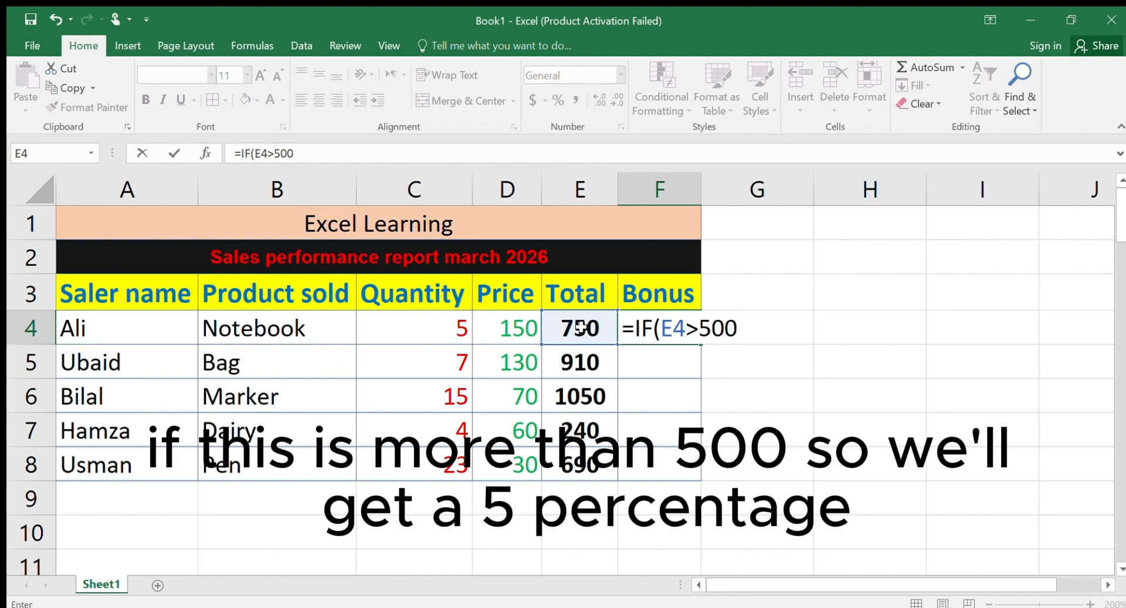
type(",5")
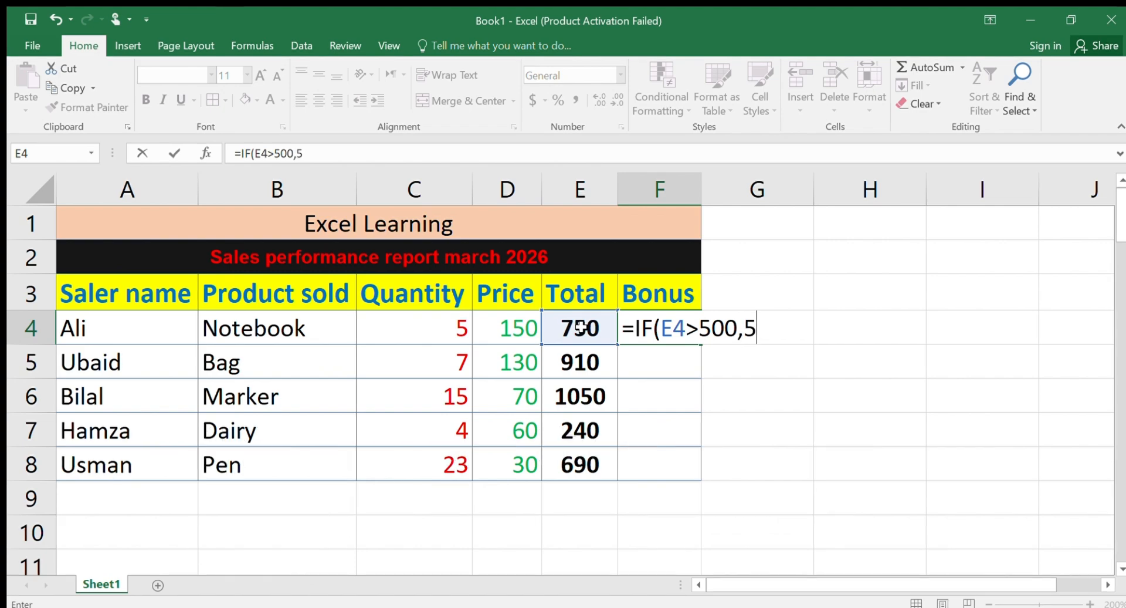
type("%")
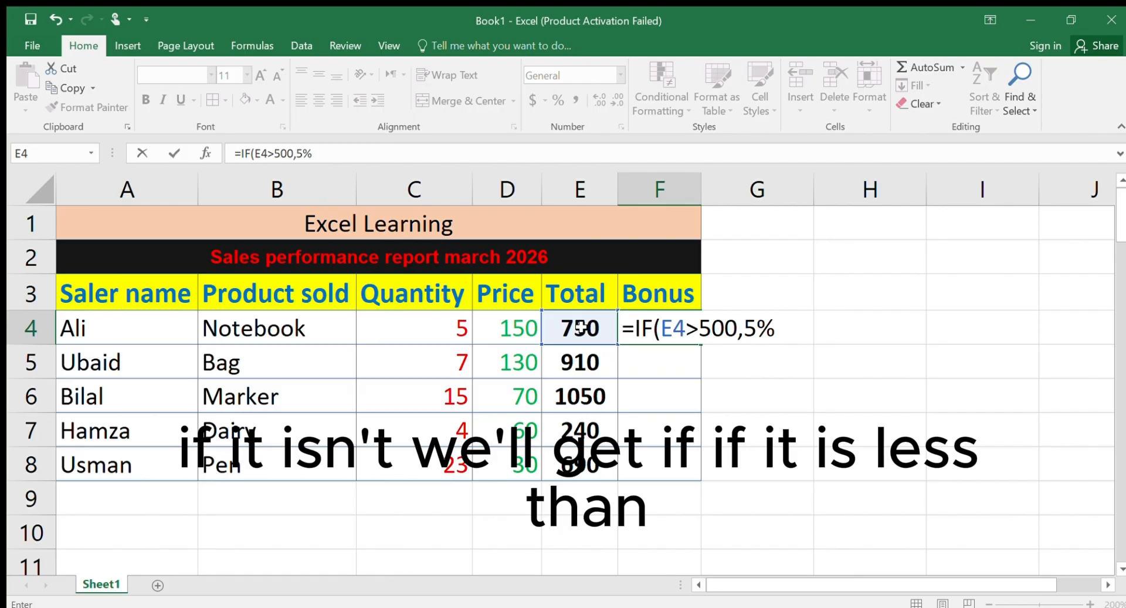
type(",")
key("BackSpace")
type("if")
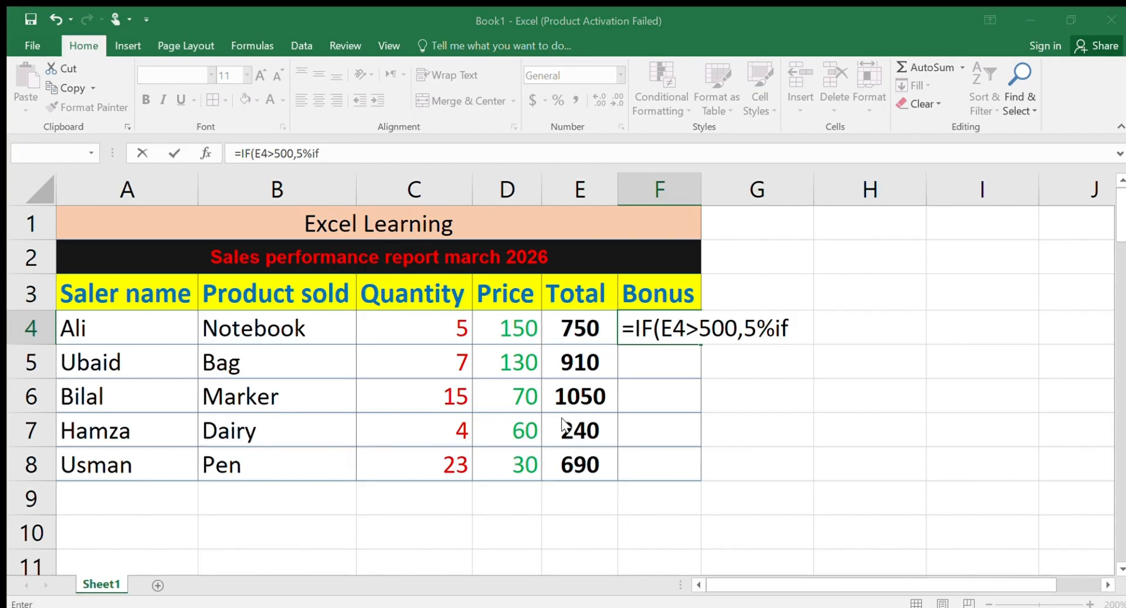
left_click(543, 405)
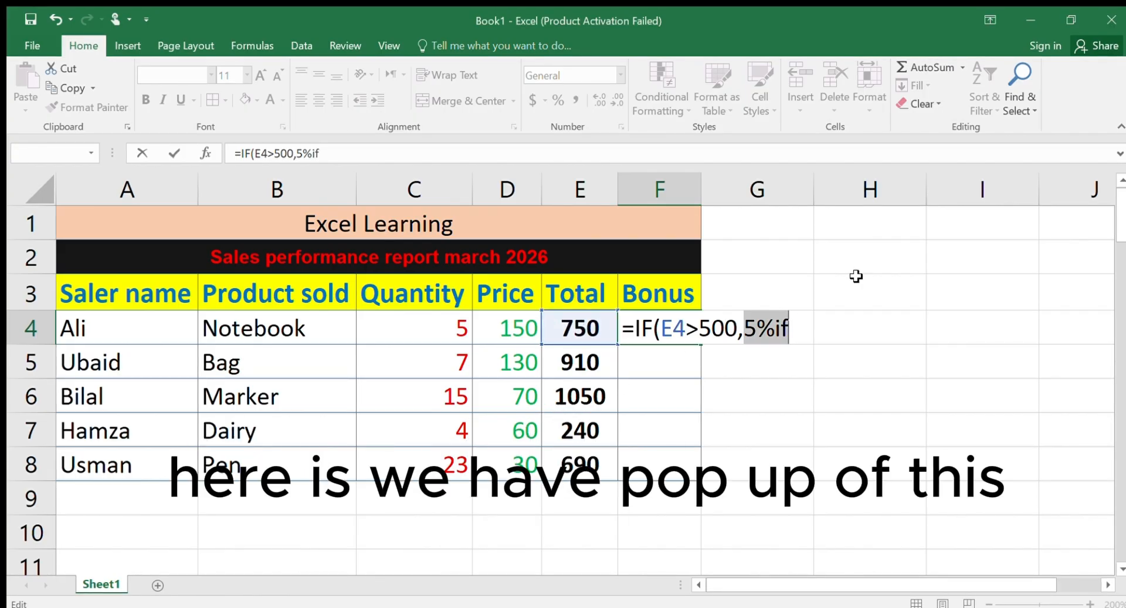
left_click(806, 326)
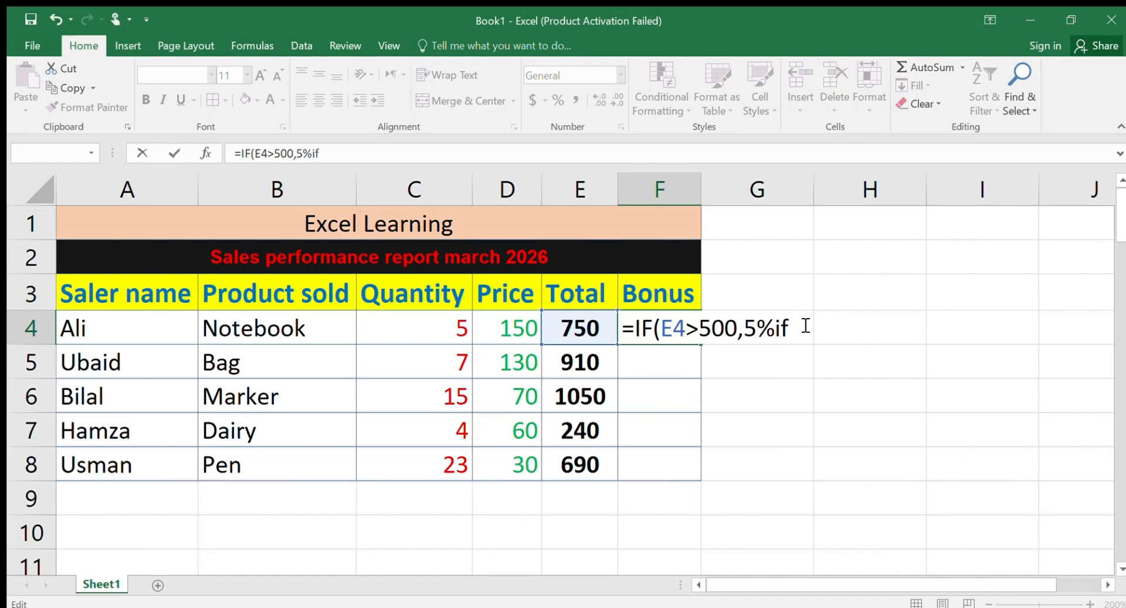
key("BackSpace")
key("BackSpace")
Step: Complete the IF formula in F4 with 3% as the result when the condition is false
type(",3")
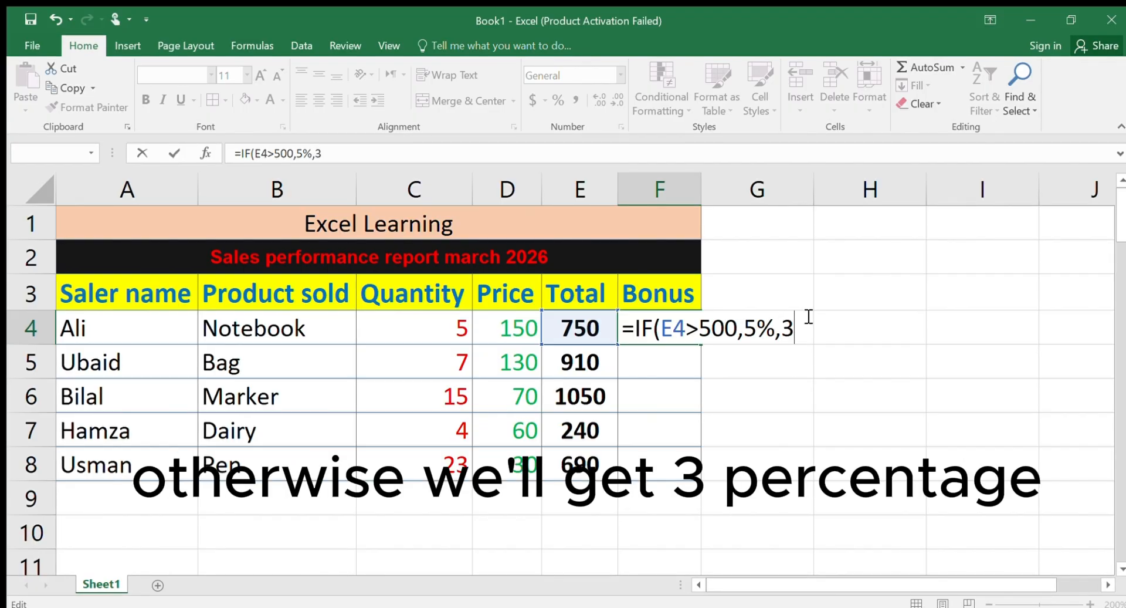
type("%")
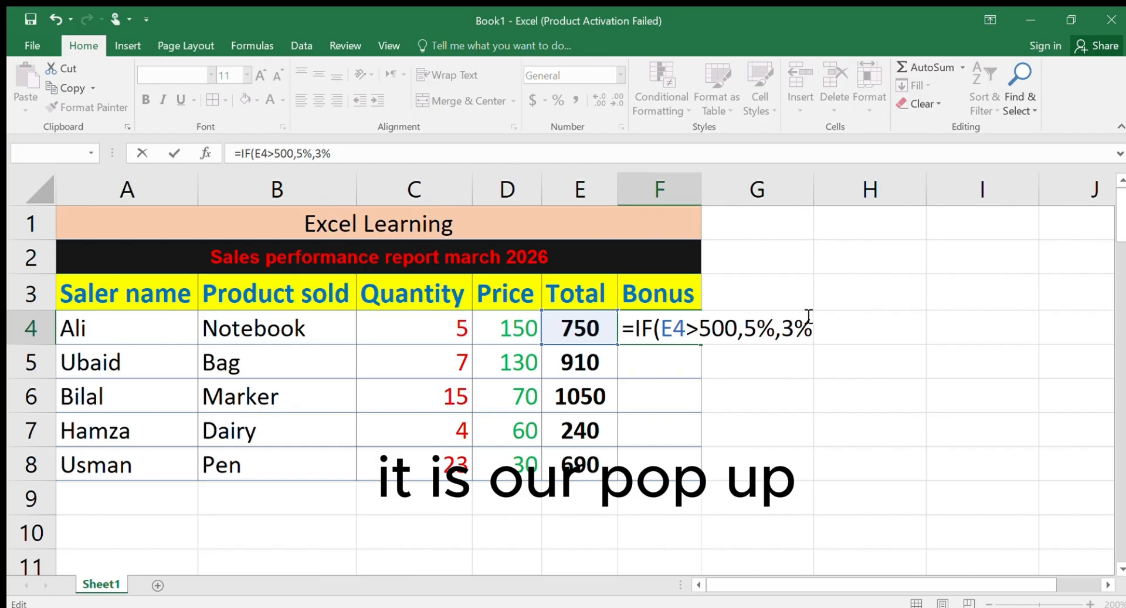
key("Return")
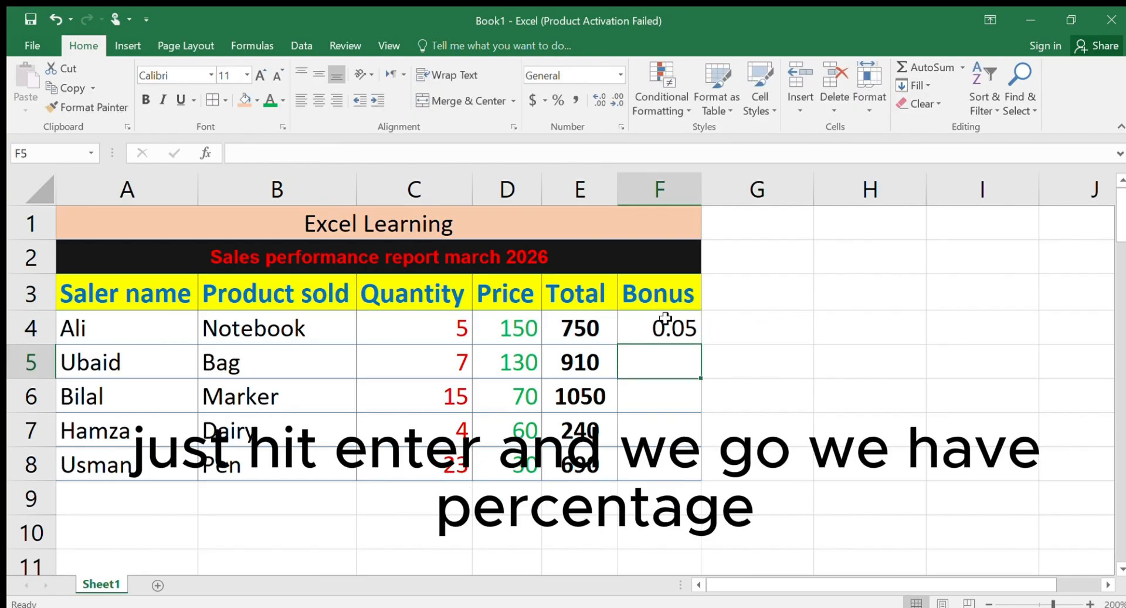
Step: Format Bonus cell F4 as a percentage and fill its formula down through F8
left_click(665, 320)
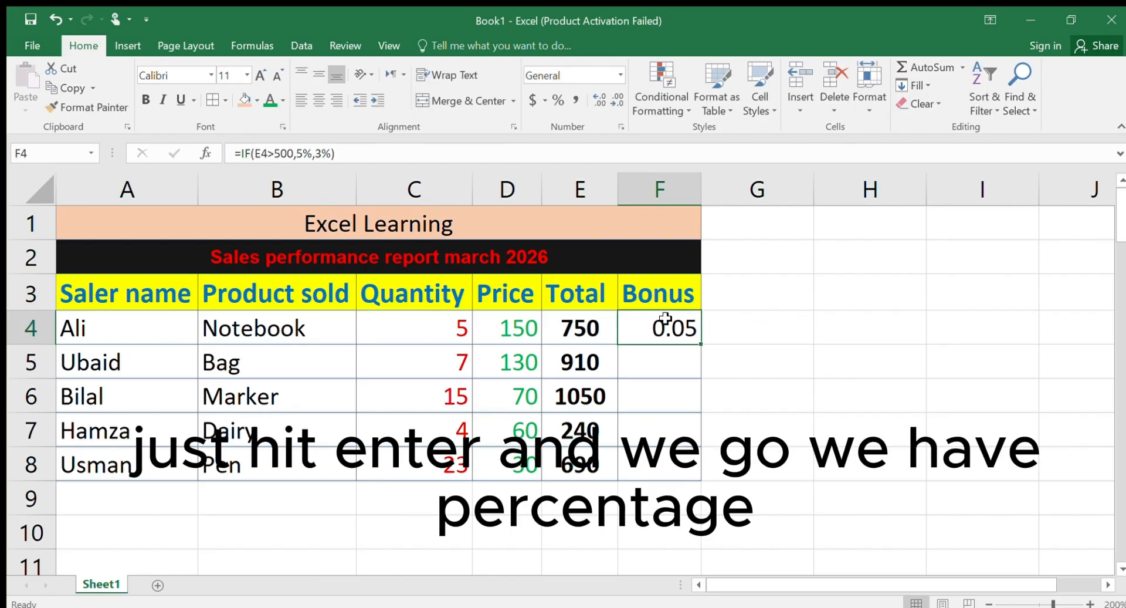
left_click(556, 100)
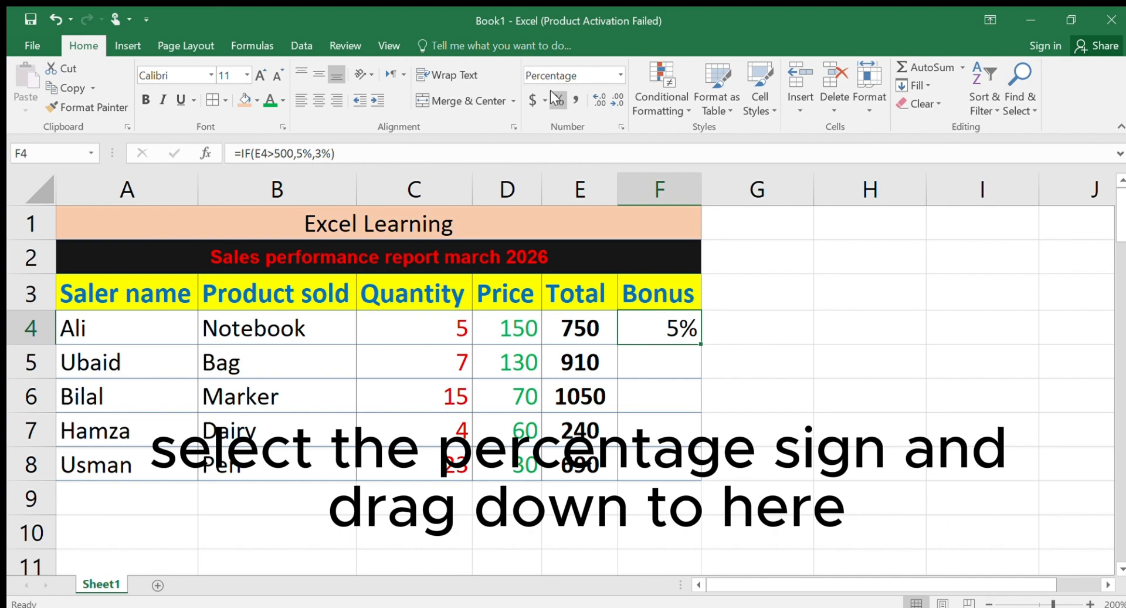
key("shift+Down")
key("shift+Down")
key("shift+Down")
key("shift+Down")
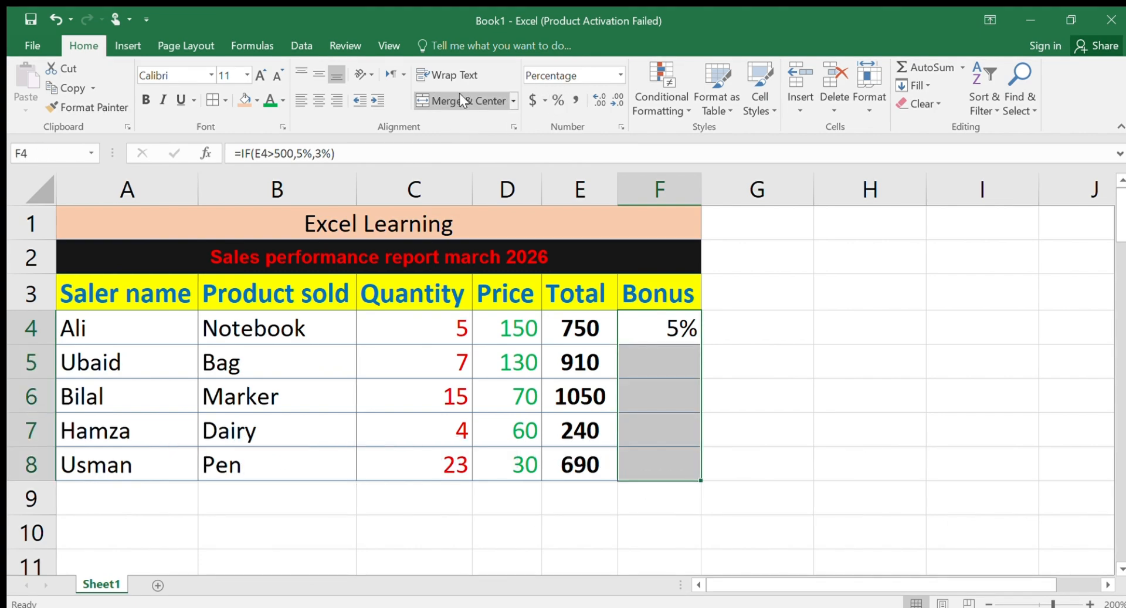
key("ctrl+d")
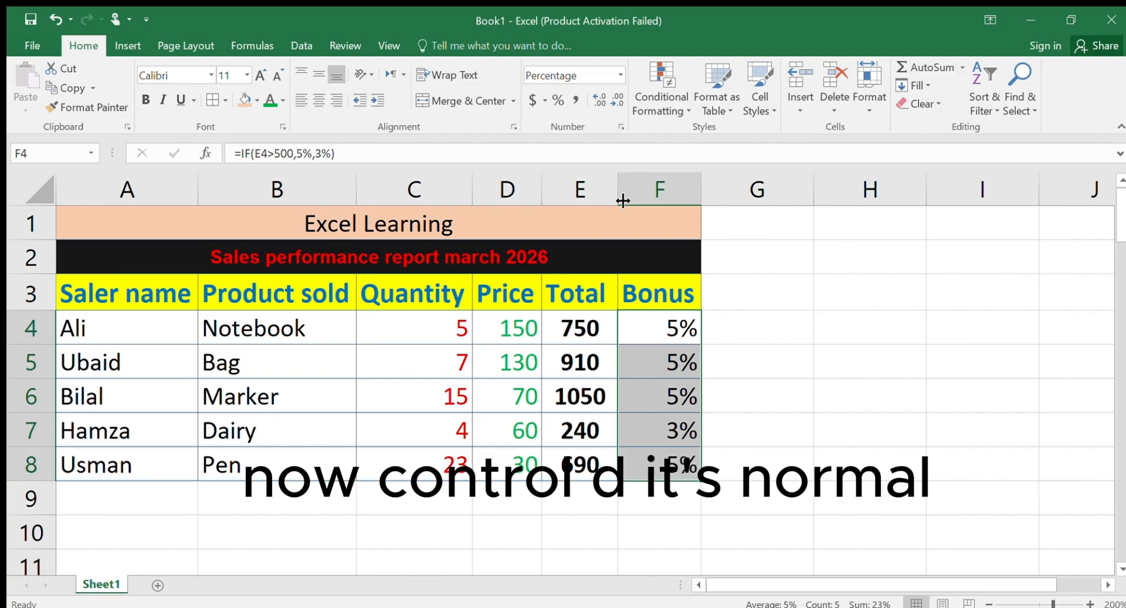
left_click(745, 374)
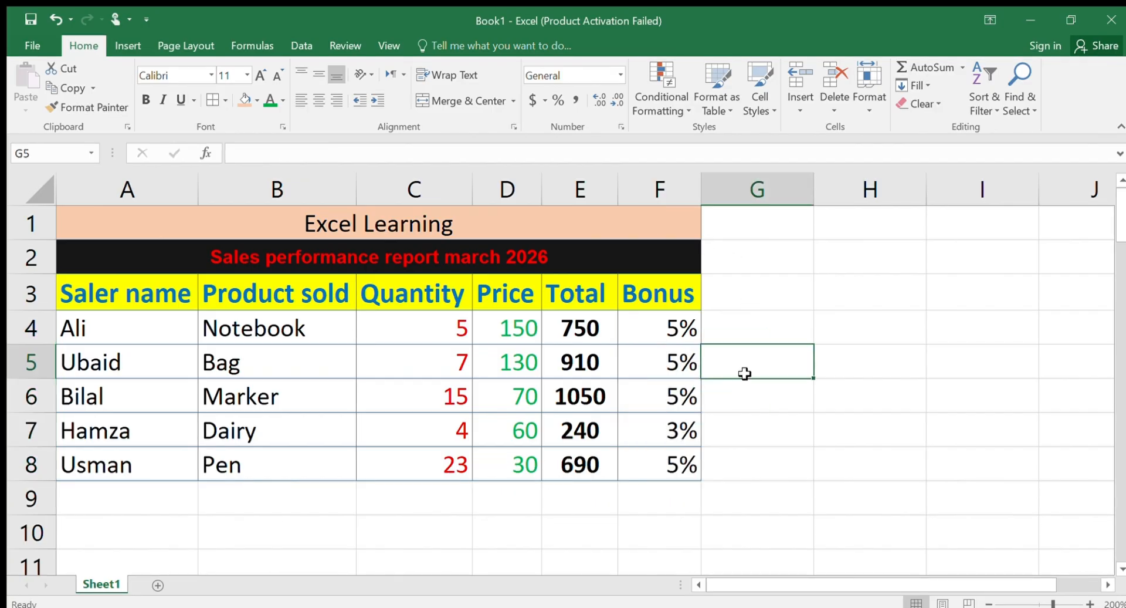
left_click(593, 430)
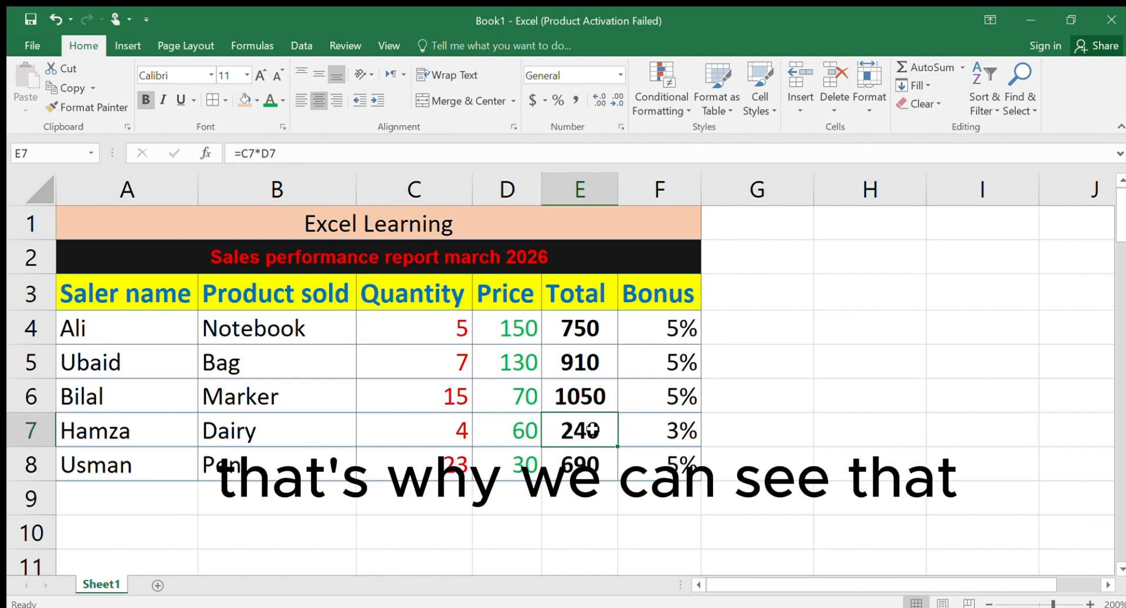
key("Right")
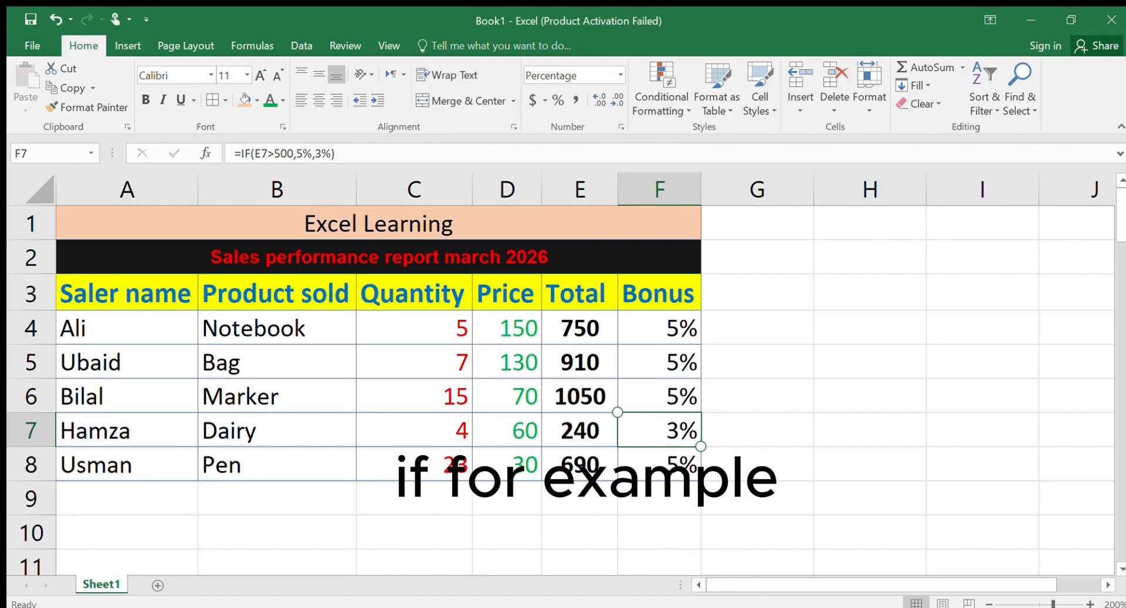
Step: Change the Notebook quantity in C4 to 2
left_click(414, 327)
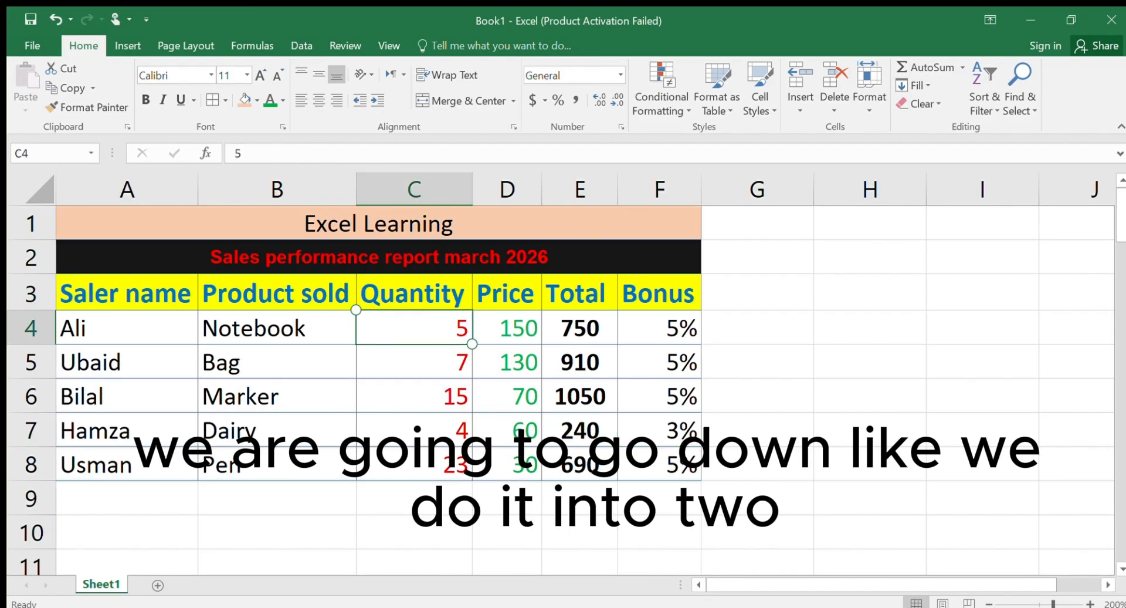
type("2")
key("Return")
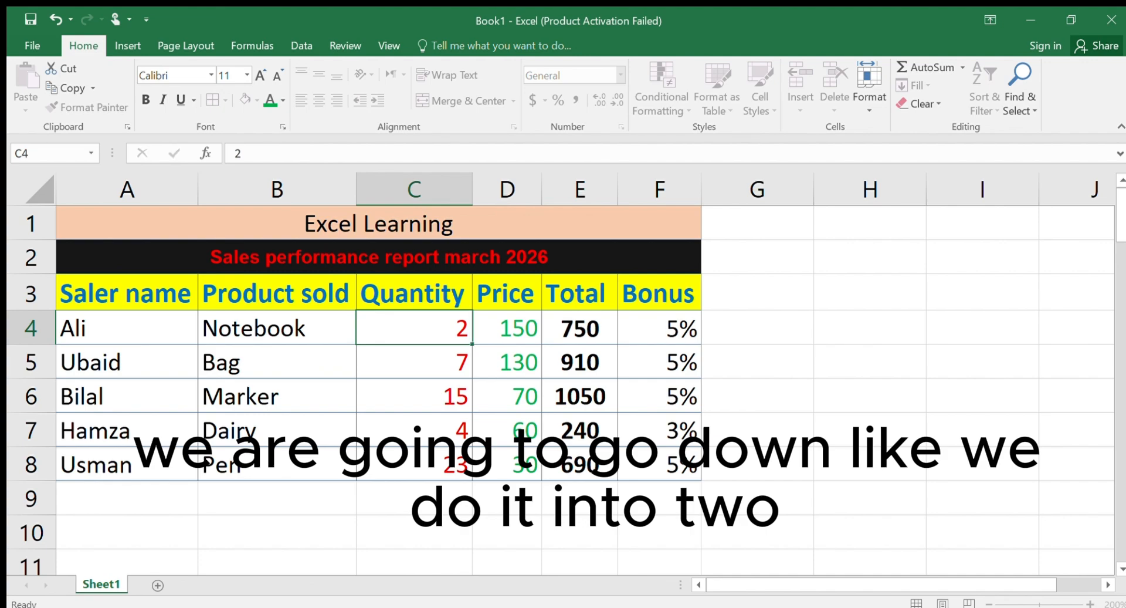